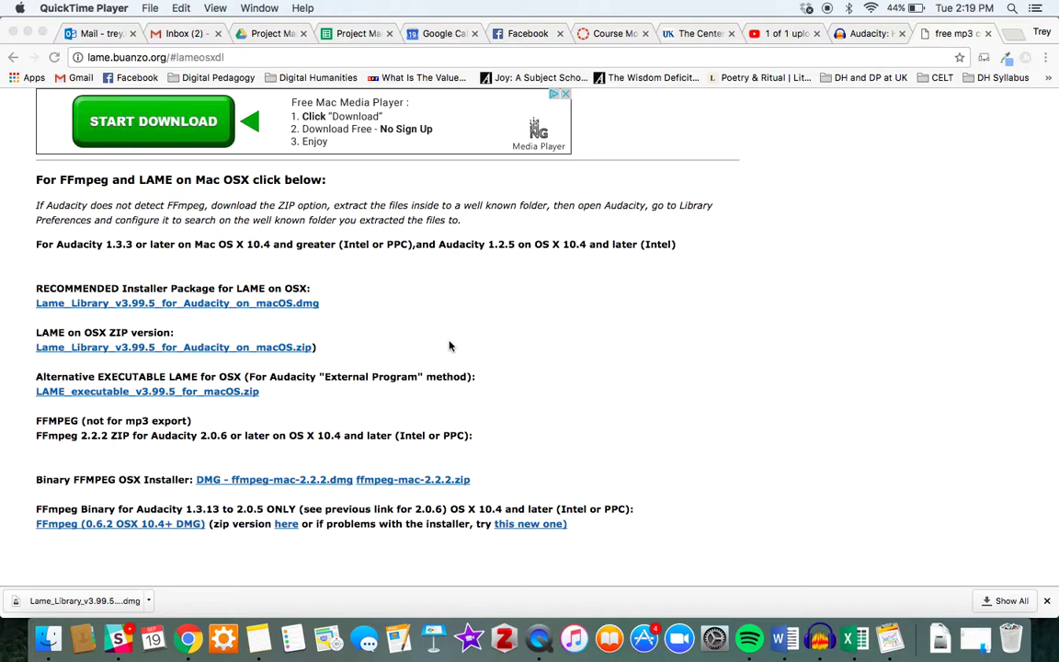
Check the LAME download page's web address and scroll through the page.
{"action": "left_click", "coordinate": [242, 58]}
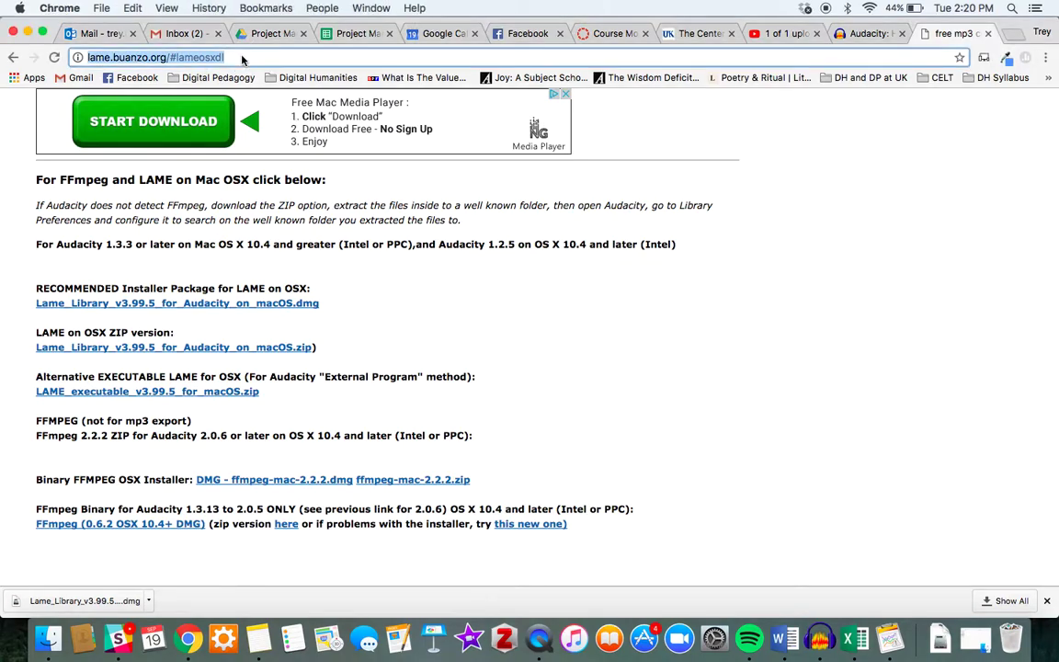
{"action": "left_click", "coordinate": [210, 57]}
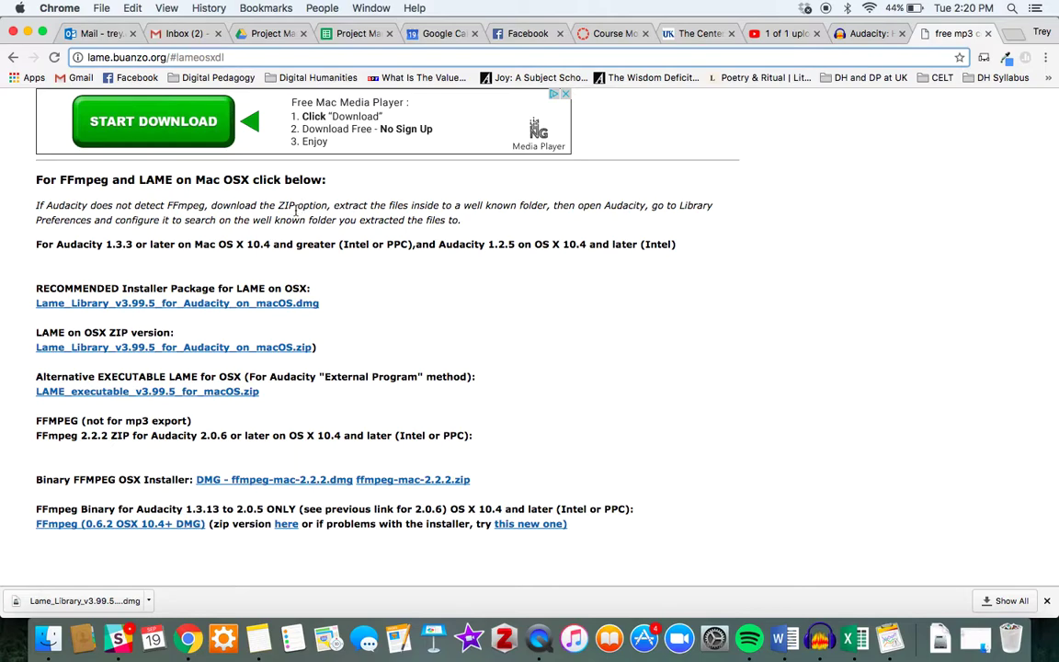
{"action": "scroll", "coordinate": [359, 264], "scroll_direction": "down", "scroll_amount": 1}
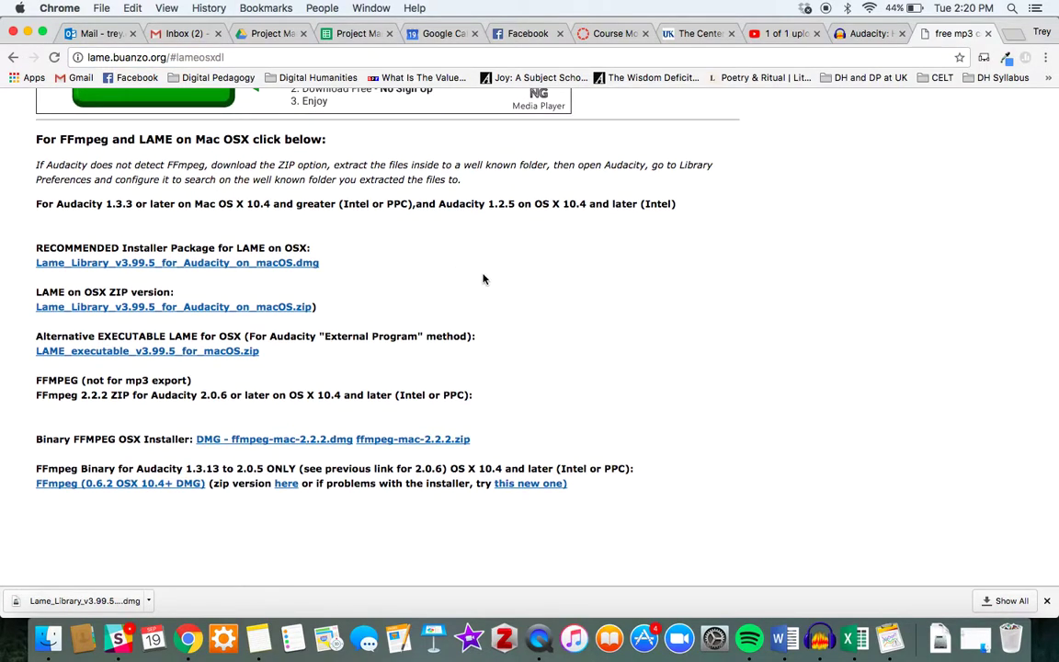
{"action": "scroll", "coordinate": [506, 283], "scroll_direction": "up", "scroll_amount": 1}
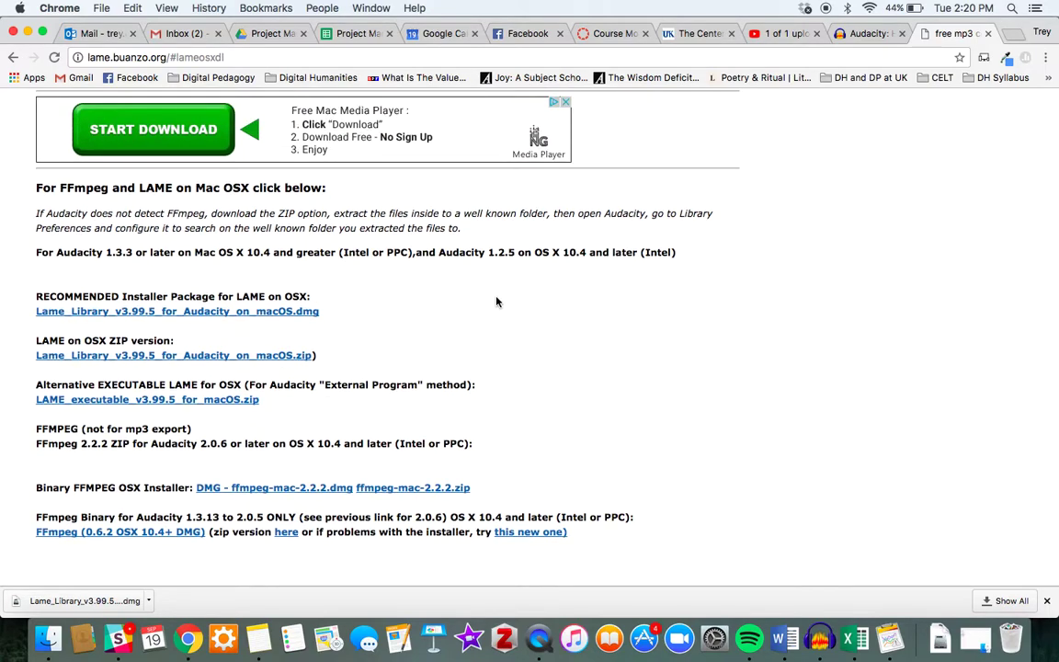
{"action": "scroll", "coordinate": [496, 302], "scroll_direction": "down", "scroll_amount": 1}
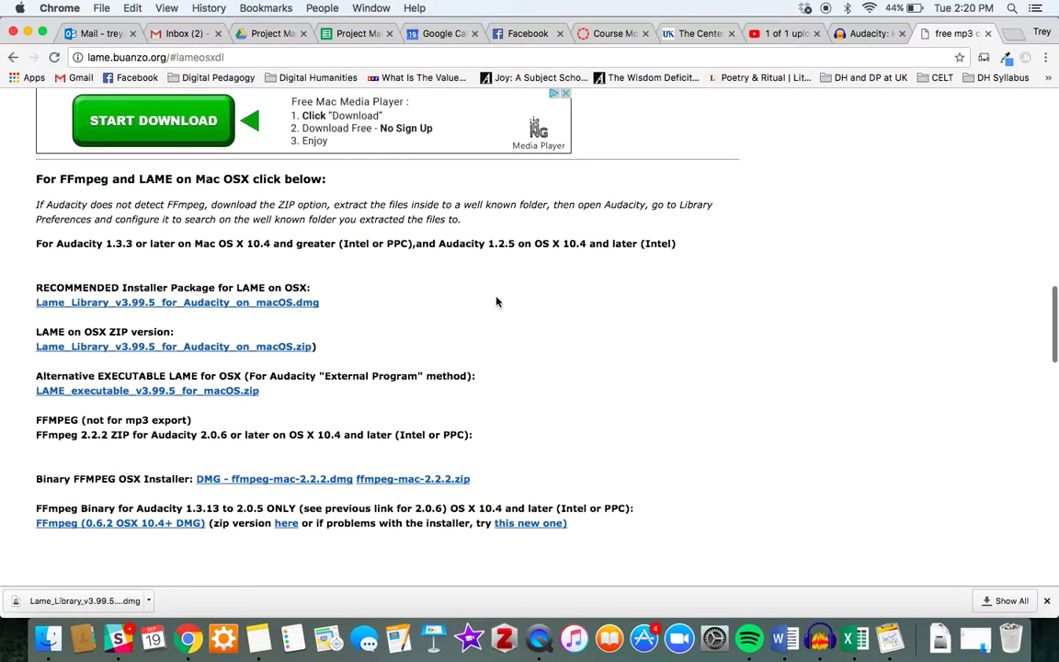
Go back to the manual's Installing LAME on Mac page and read through it.
{"action": "left_click", "coordinate": [13, 58]}
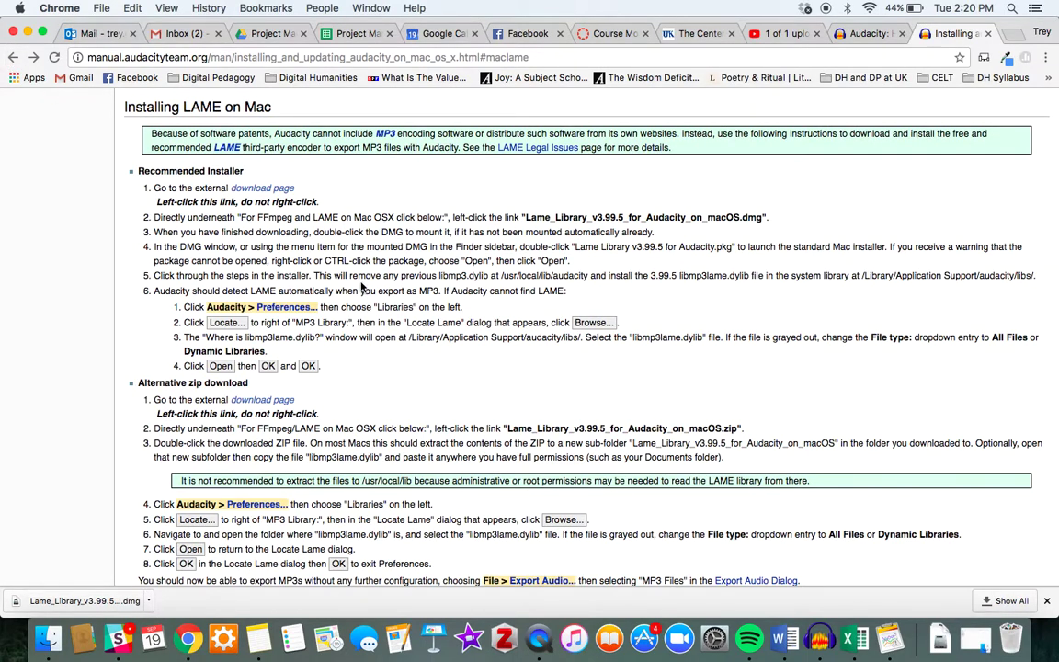
{"action": "scroll", "coordinate": [361, 288], "scroll_direction": "up", "scroll_amount": 2}
{"action": "scroll", "coordinate": [361, 287], "scroll_direction": "up", "scroll_amount": 6}
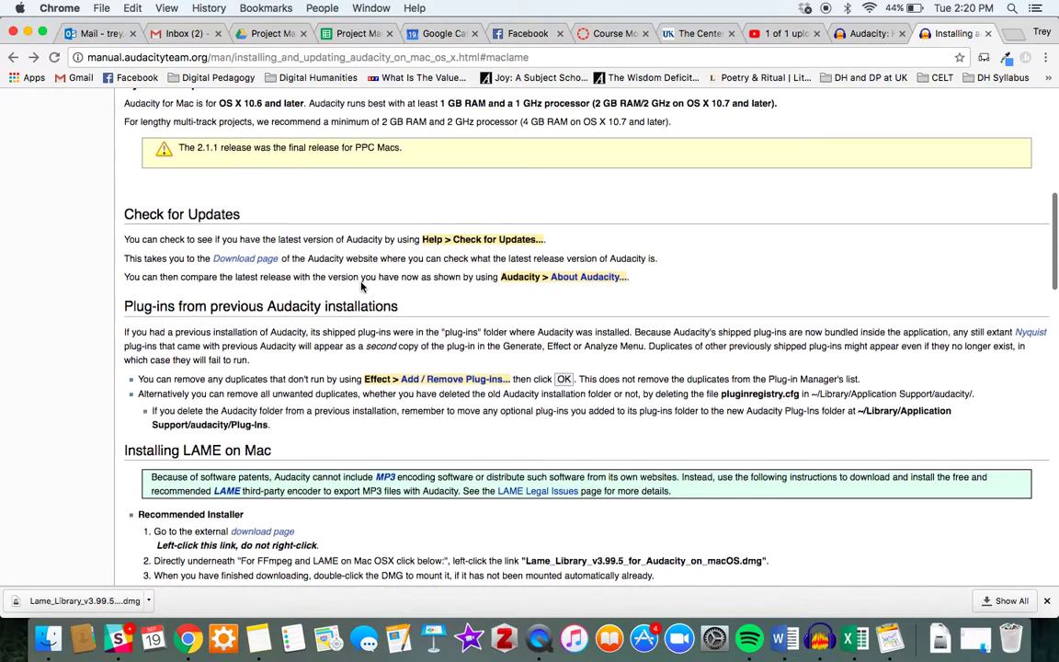
{"action": "scroll", "coordinate": [361, 287], "scroll_direction": "down", "scroll_amount": 10}
{"action": "scroll", "coordinate": [361, 288], "scroll_direction": "up", "scroll_amount": 2}
{"action": "scroll", "coordinate": [361, 288], "scroll_direction": "down", "scroll_amount": 10}
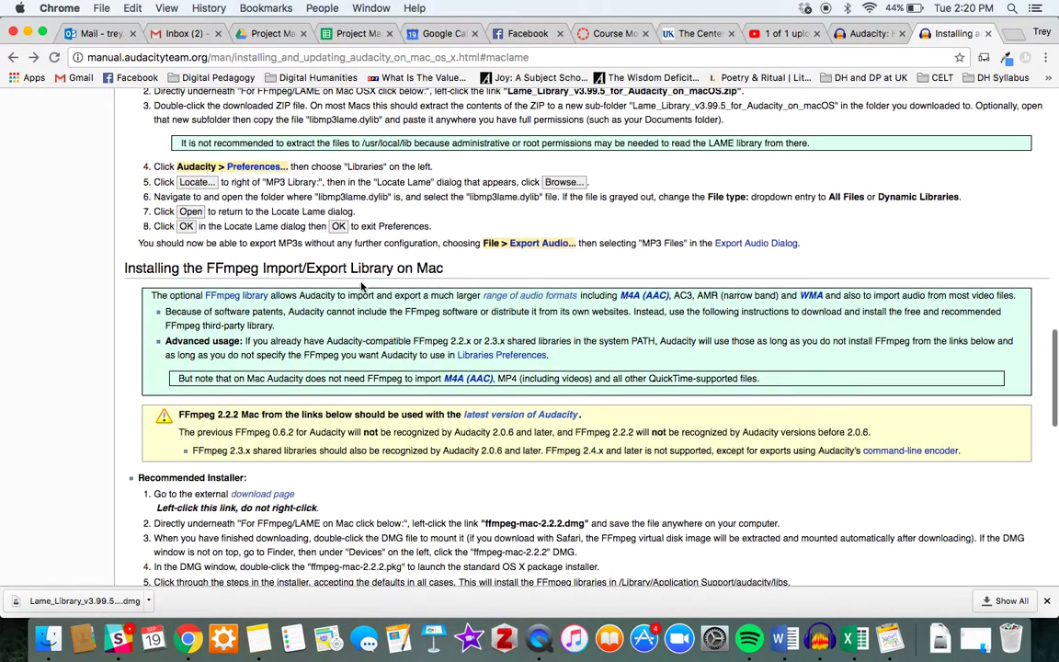
{"action": "scroll", "coordinate": [327, 260], "scroll_direction": "up", "scroll_amount": 1}
{"action": "scroll", "coordinate": [327, 260], "scroll_direction": "up", "scroll_amount": 10}
{"action": "scroll", "coordinate": [326, 260], "scroll_direction": "down", "scroll_amount": 3}
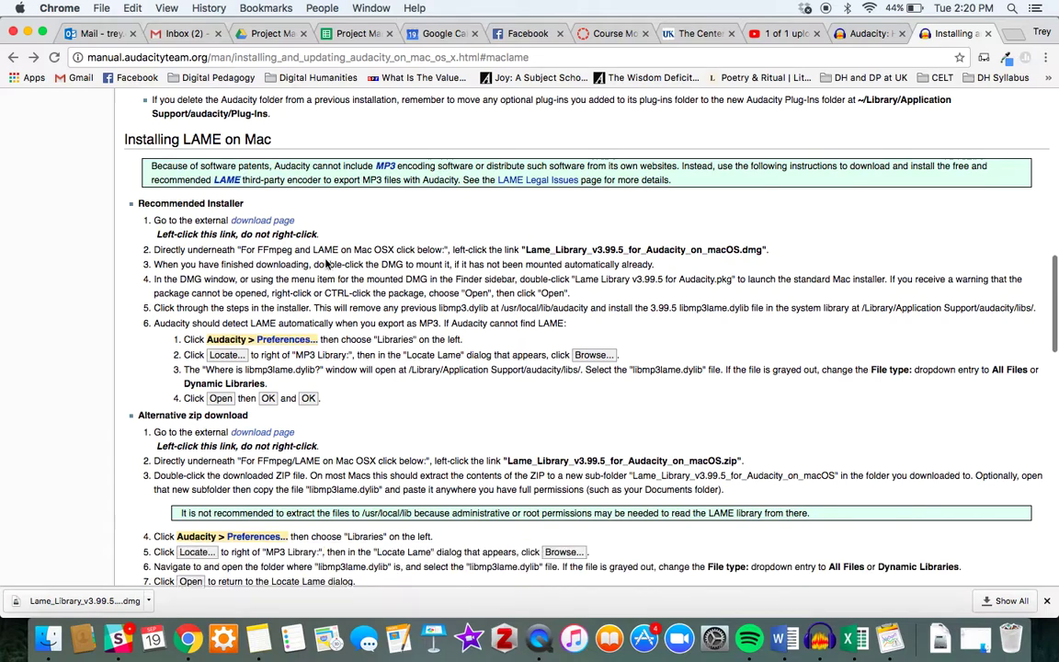
{"action": "scroll", "coordinate": [327, 260], "scroll_direction": "up", "scroll_amount": 1}
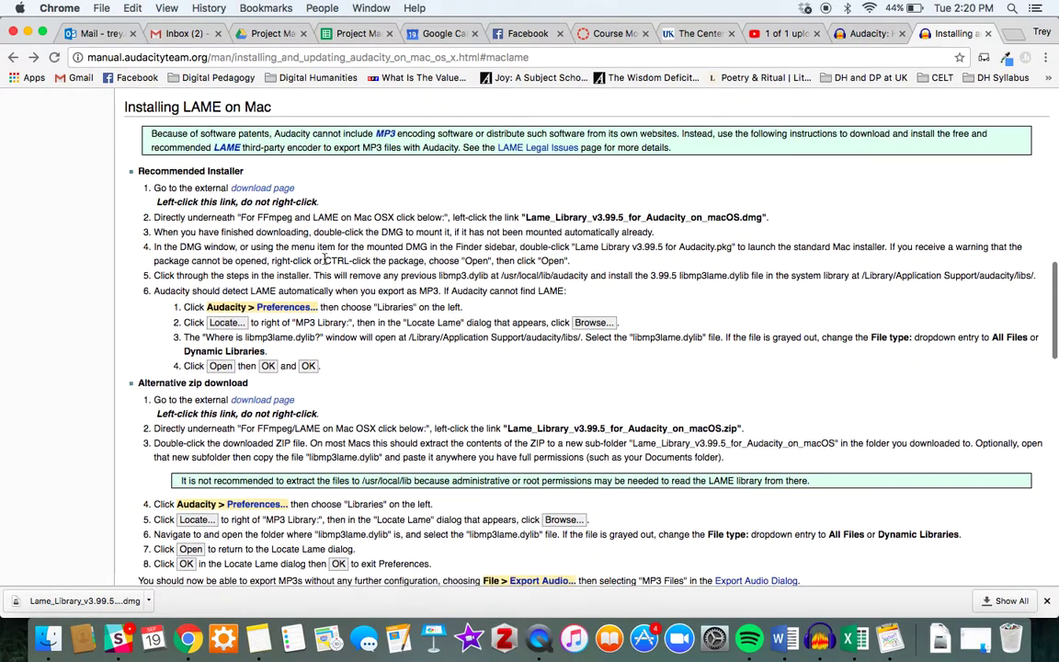
Browse the external LAME download page, then bring up Audacity's two-track project File menu.
{"action": "left_click", "coordinate": [263, 190]}
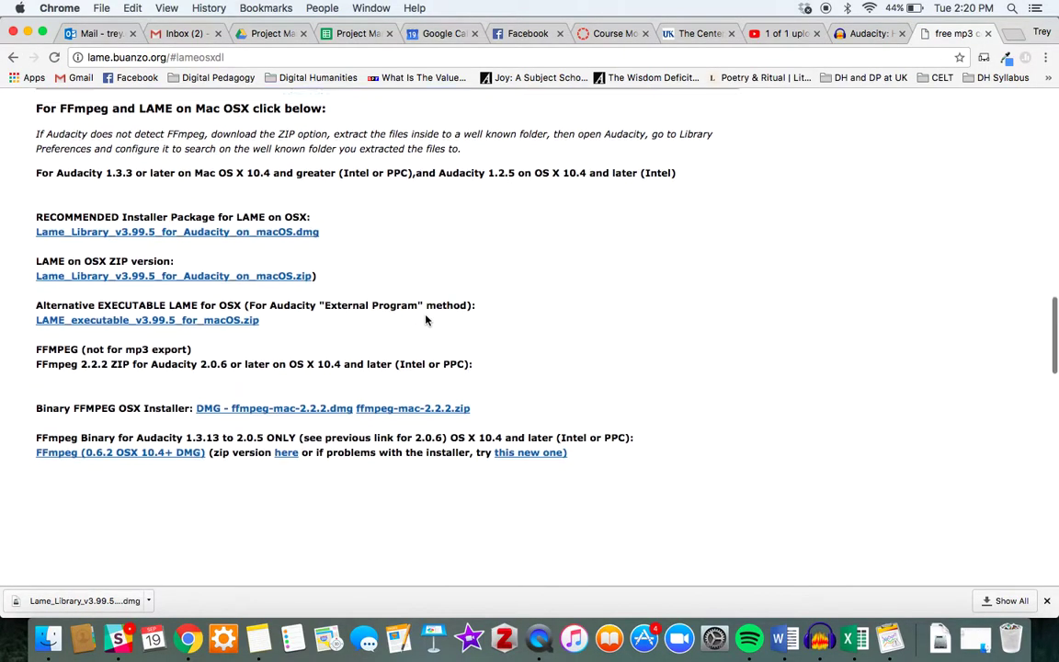
{"action": "scroll", "coordinate": [426, 317], "scroll_direction": "up", "scroll_amount": 10}
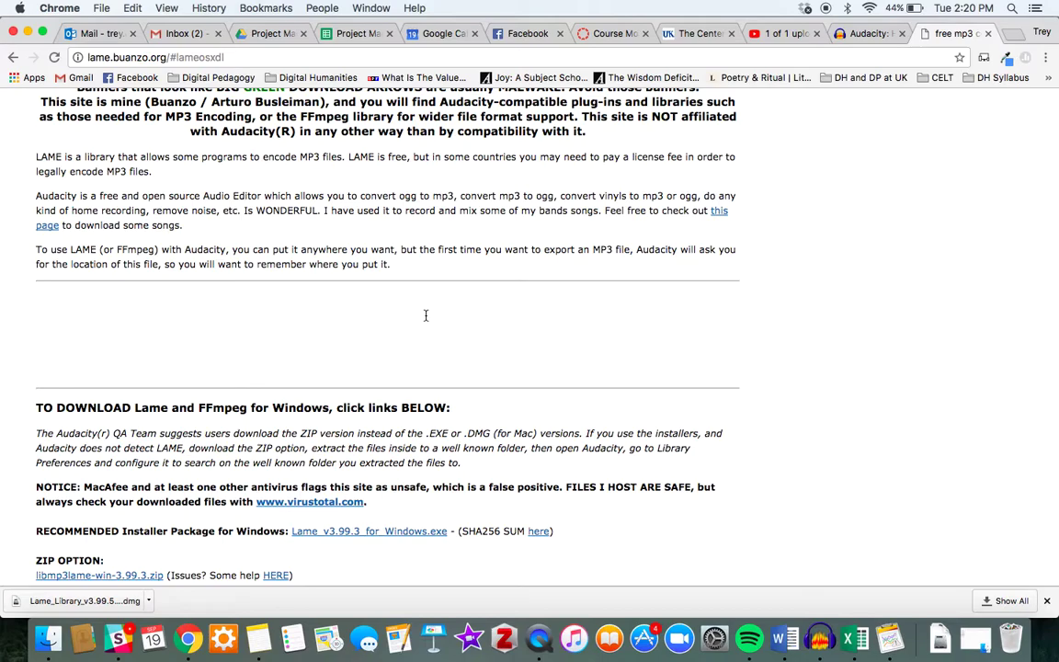
{"action": "scroll", "coordinate": [425, 315], "scroll_direction": "up", "scroll_amount": 5}
{"action": "scroll", "coordinate": [425, 317], "scroll_direction": "down", "scroll_amount": 8}
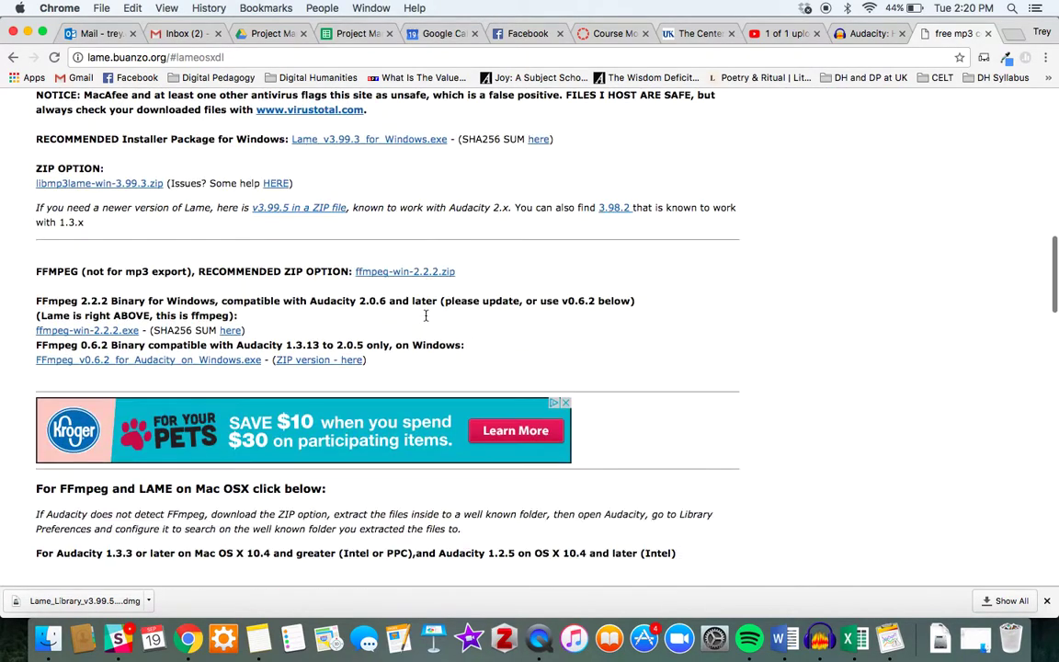
{"action": "scroll", "coordinate": [426, 315], "scroll_direction": "down", "scroll_amount": 3}
{"action": "scroll", "coordinate": [428, 321], "scroll_direction": "up", "scroll_amount": 1}
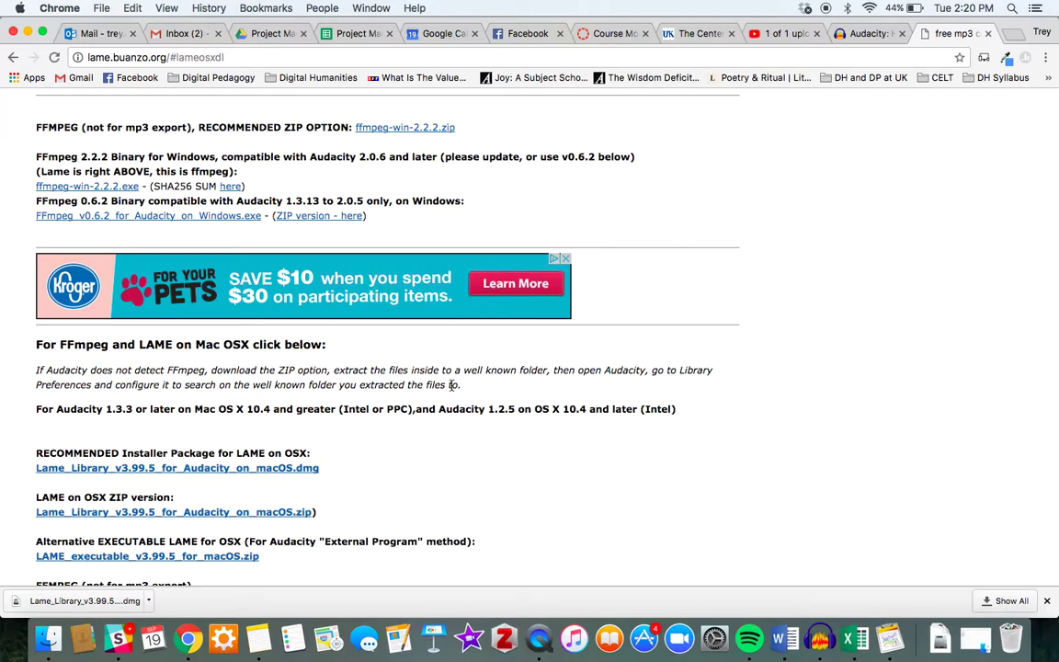
{"action": "scroll", "coordinate": [451, 385], "scroll_direction": "down", "scroll_amount": 3}
{"action": "scroll", "coordinate": [451, 390], "scroll_direction": "down", "scroll_amount": 2}
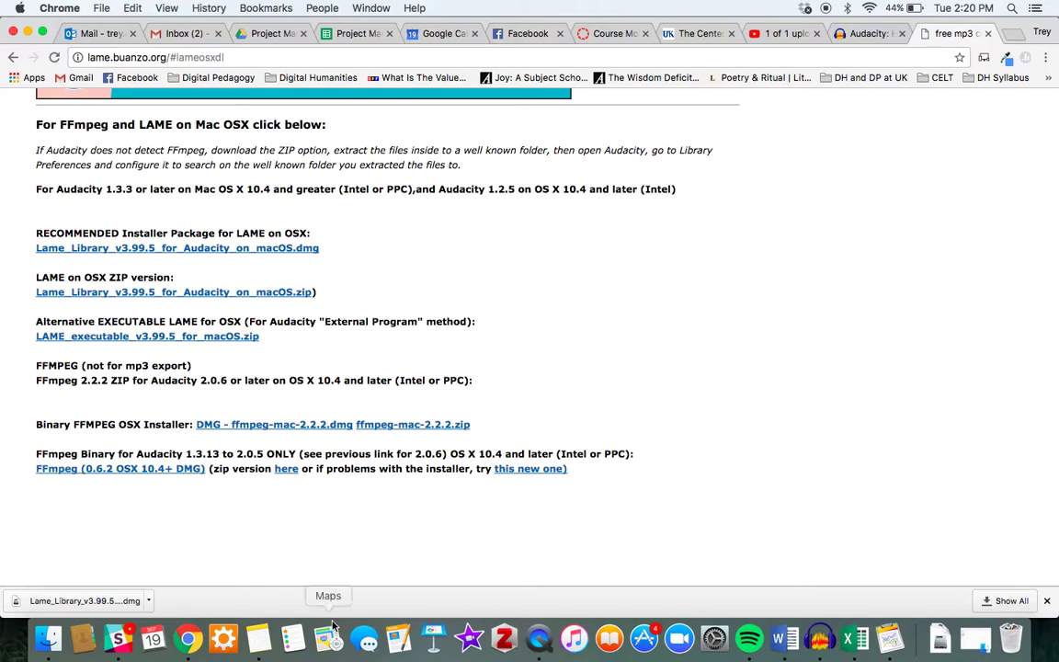
{"action": "left_click", "coordinate": [821, 636]}
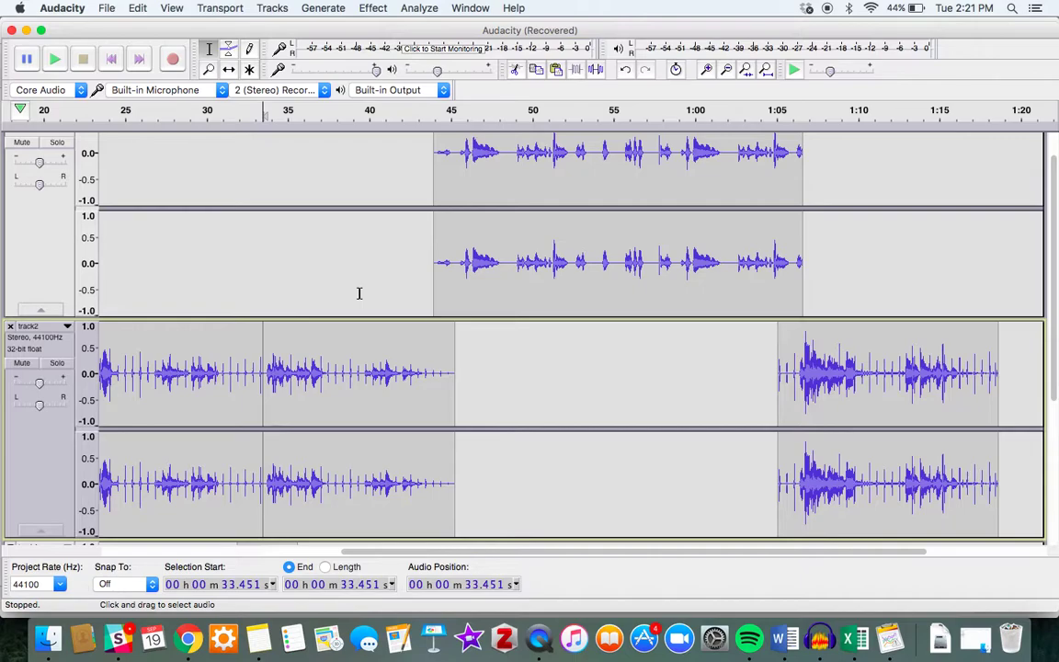
{"action": "left_click", "coordinate": [108, 8]}
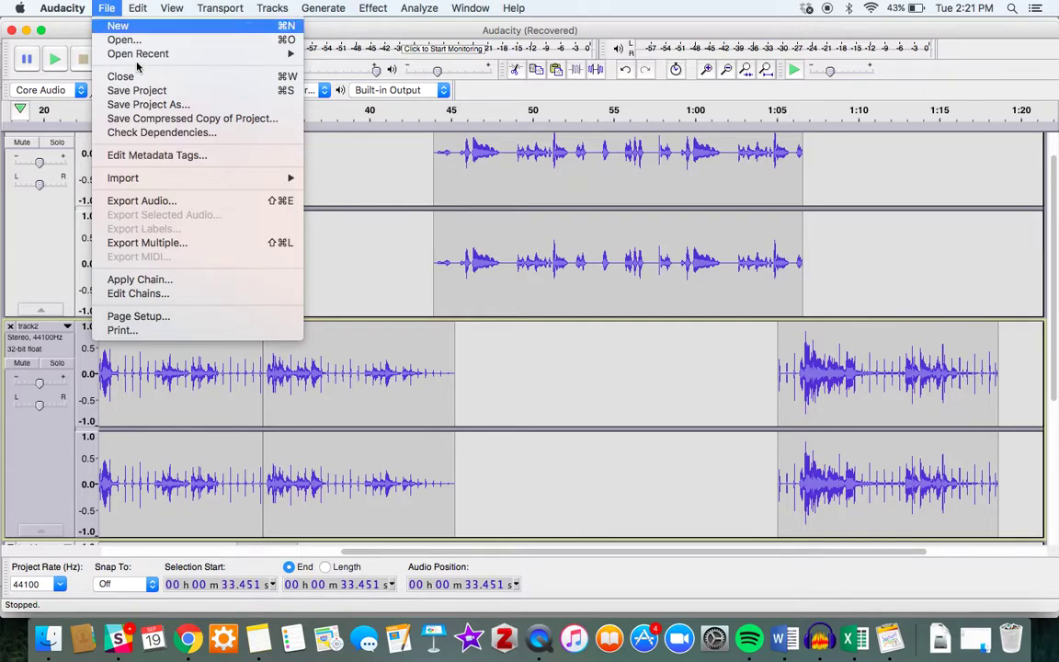
Export the audio as MP3 file 'Test Podcast' into the Documents folder.
{"action": "left_click", "coordinate": [165, 201]}
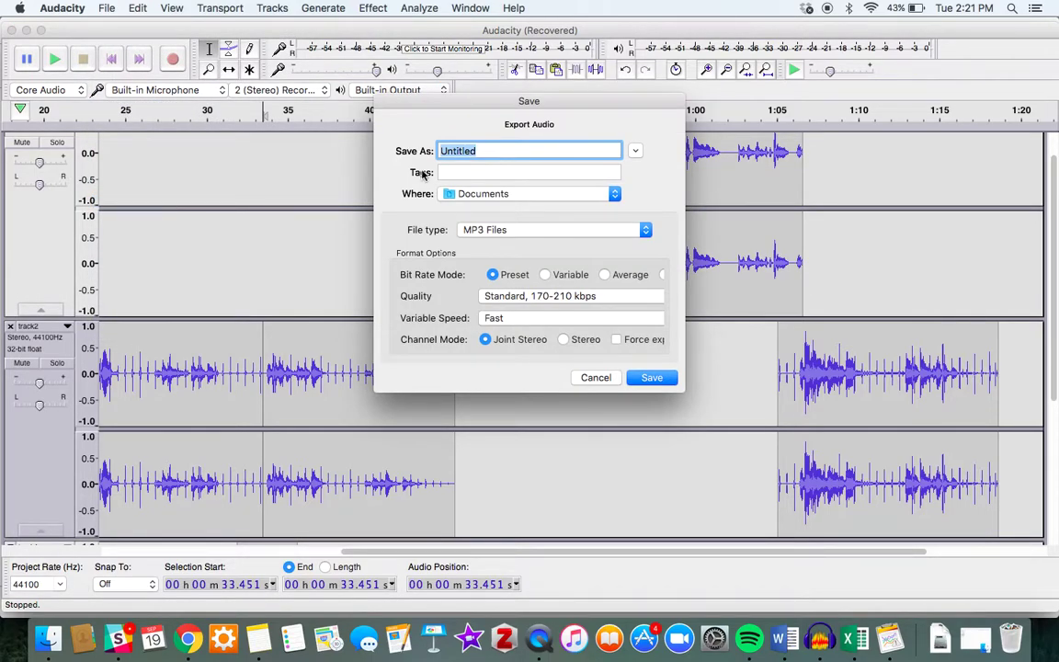
{"action": "type", "text": "Test Tra"}
{"action": "key", "text": "BackSpace"}
{"action": "key", "text": "BackSpace"}
{"action": "key", "text": "BackSpace"}
{"action": "key", "text": "BackSpace"}
{"action": "type", "text": "Podcast"}
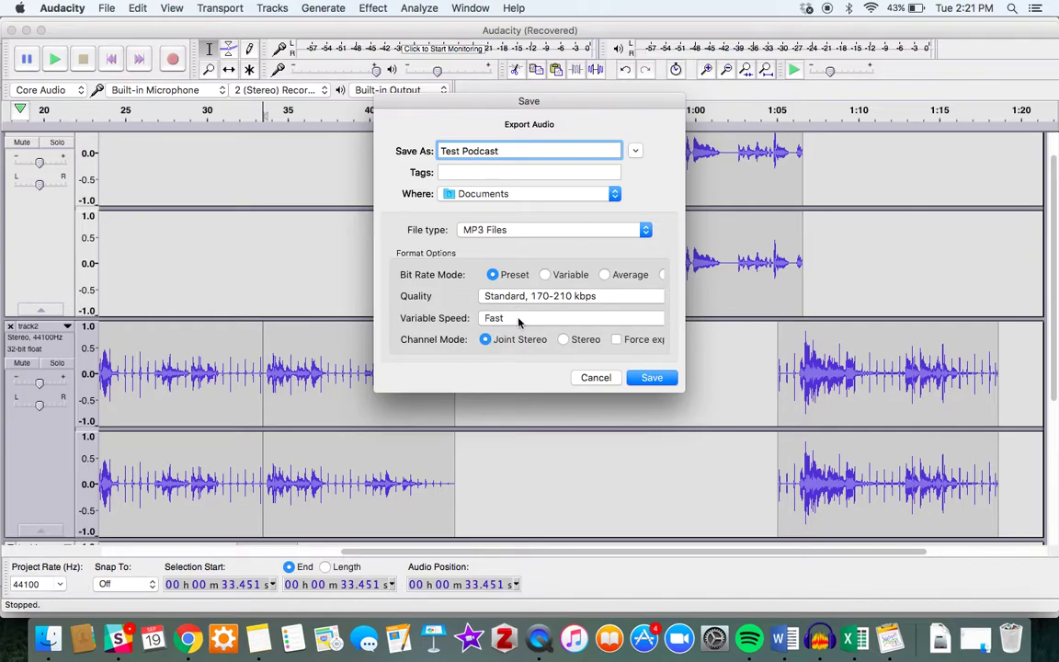
{"action": "left_click", "coordinate": [653, 378]}
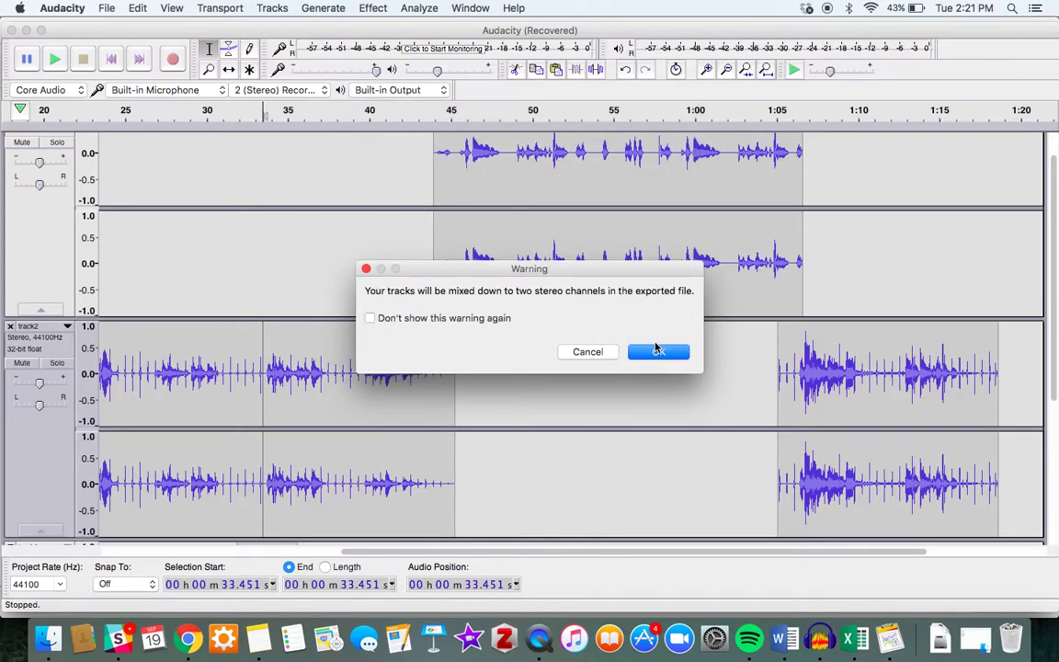
Confirm the two-channel stereo mix-down and finish the MP3 export with Artist and Track tags empty.
{"action": "left_click", "coordinate": [658, 350]}
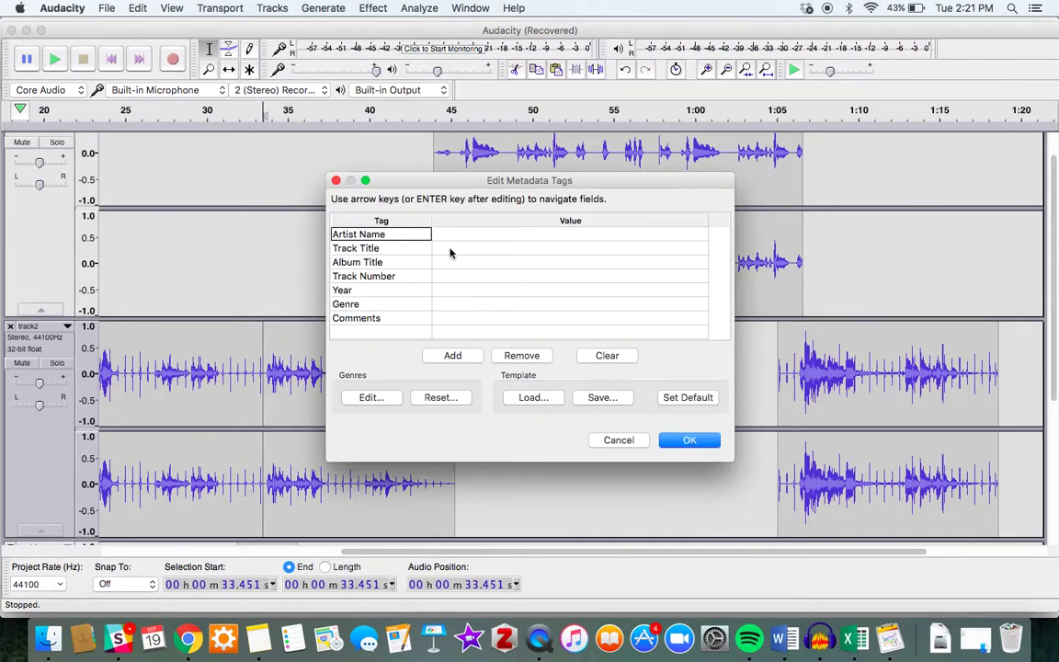
{"action": "left_click", "coordinate": [462, 238]}
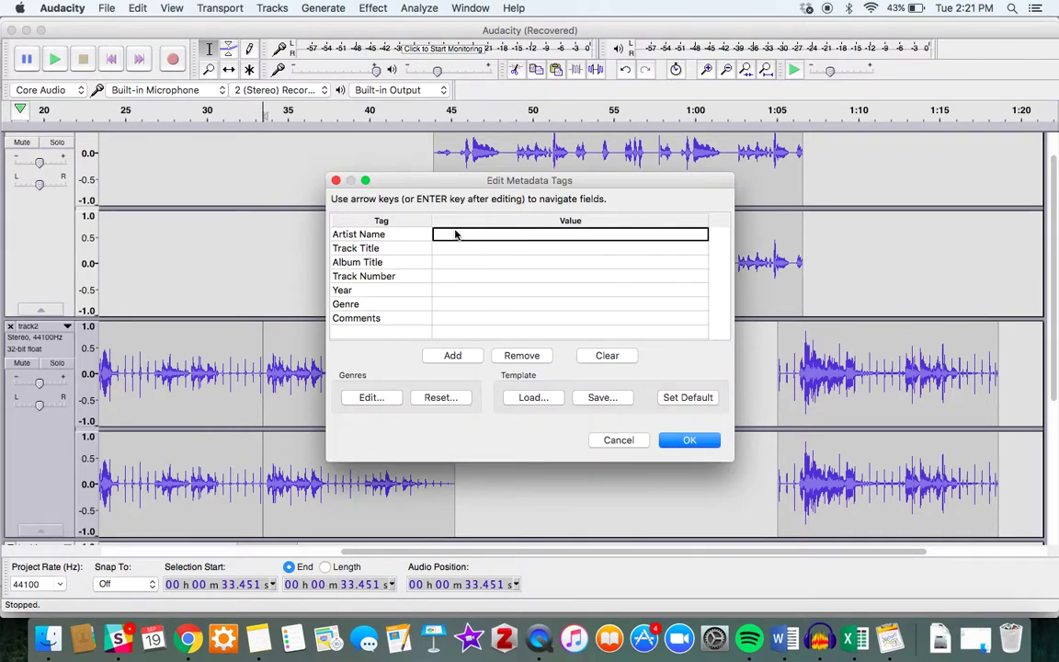
{"action": "left_click", "coordinate": [464, 277]}
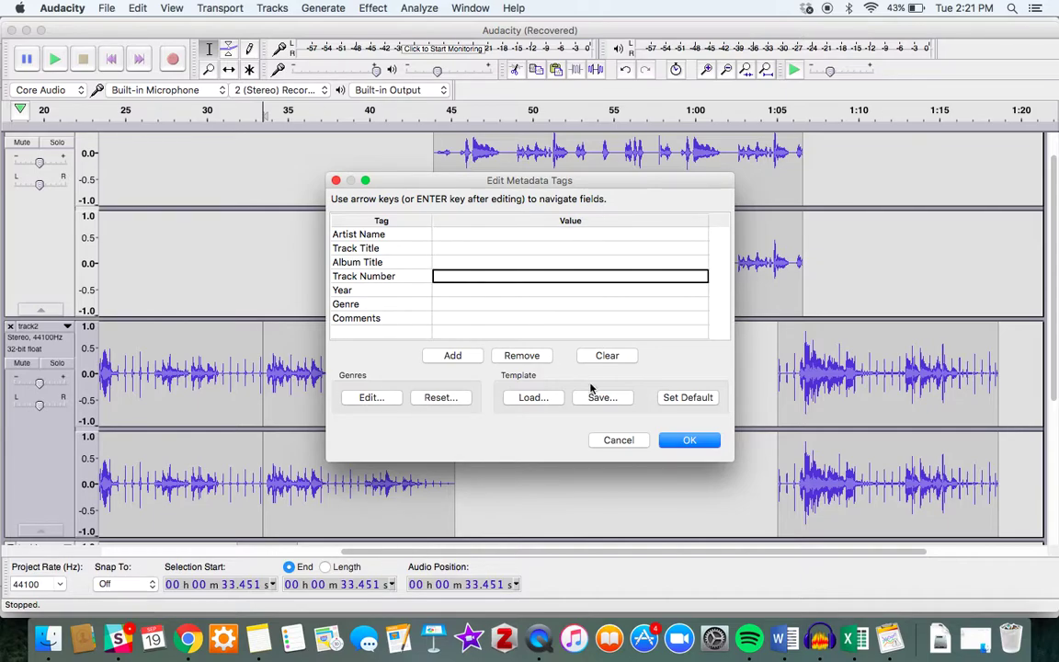
{"action": "left_click", "coordinate": [689, 442]}
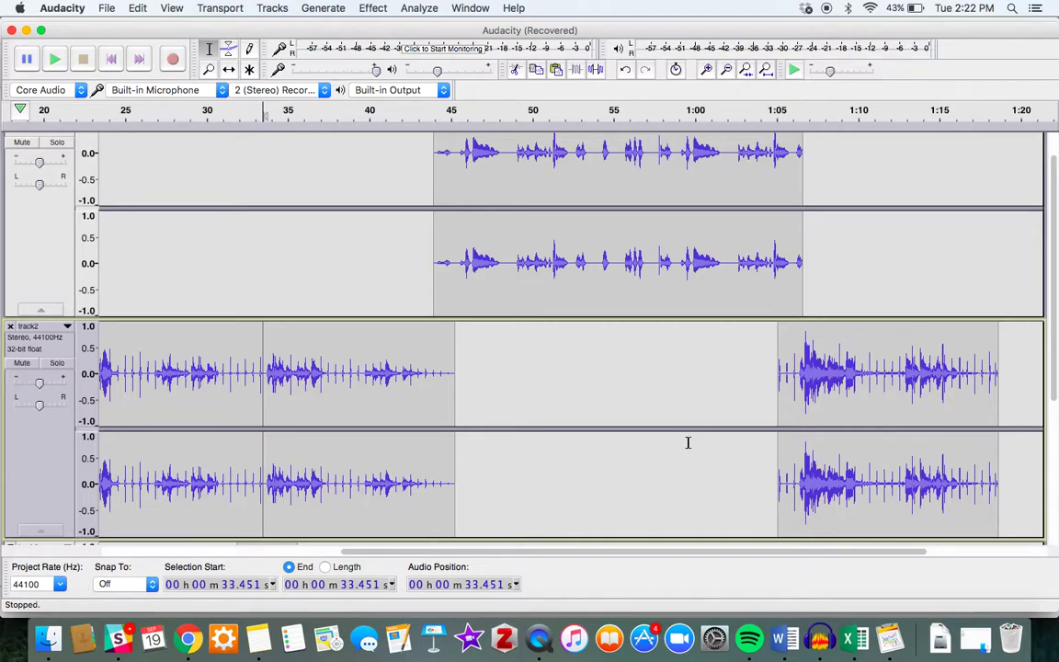
In Finder, open Documents and select the exported Test Podcast.mp3 to verify it exists.
{"action": "left_click", "coordinate": [46, 646]}
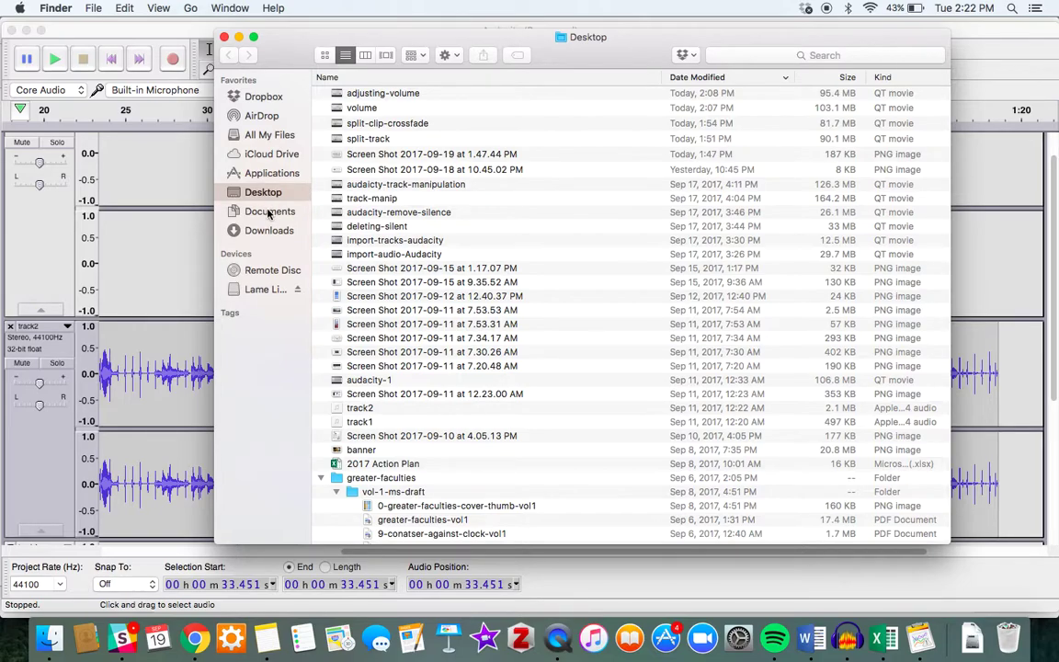
{"action": "left_click", "coordinate": [269, 213]}
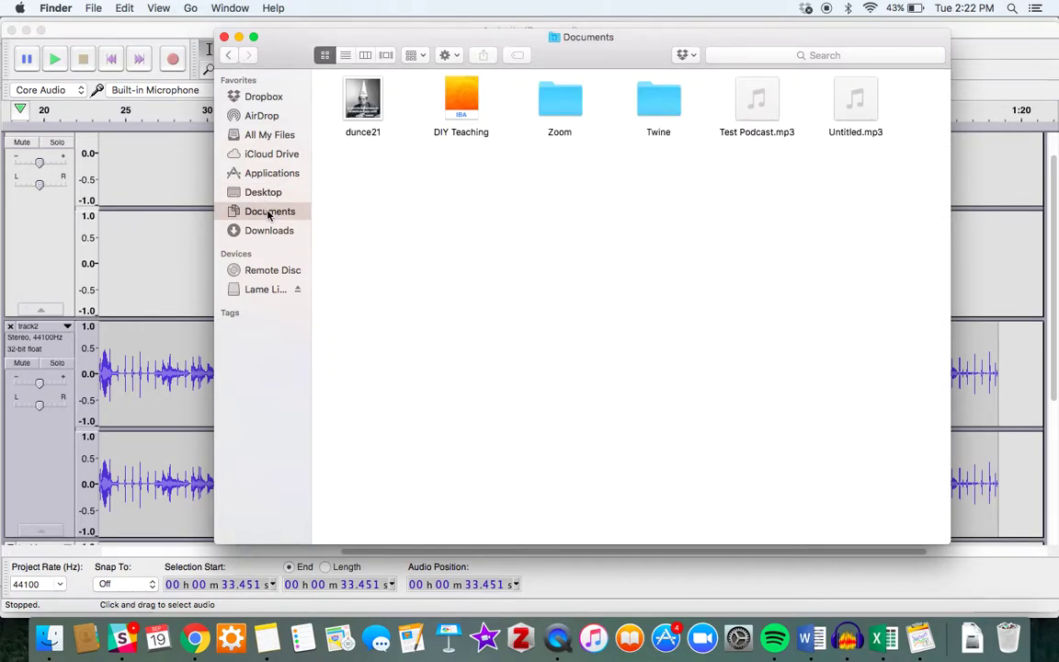
{"action": "left_click", "coordinate": [759, 108]}
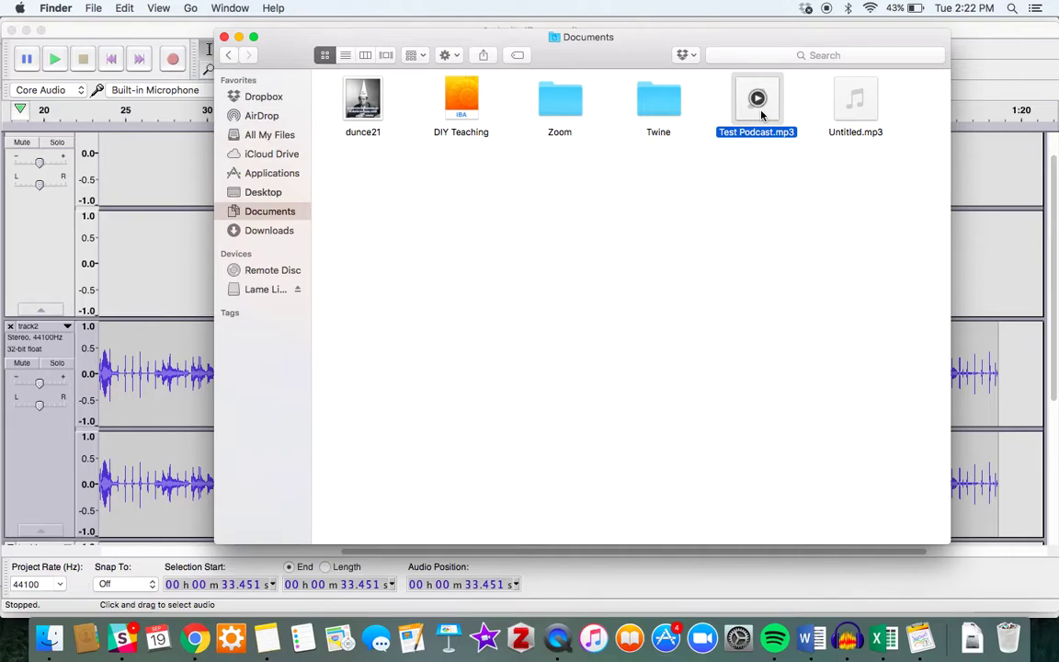
{"action": "left_click", "coordinate": [181, 32]}
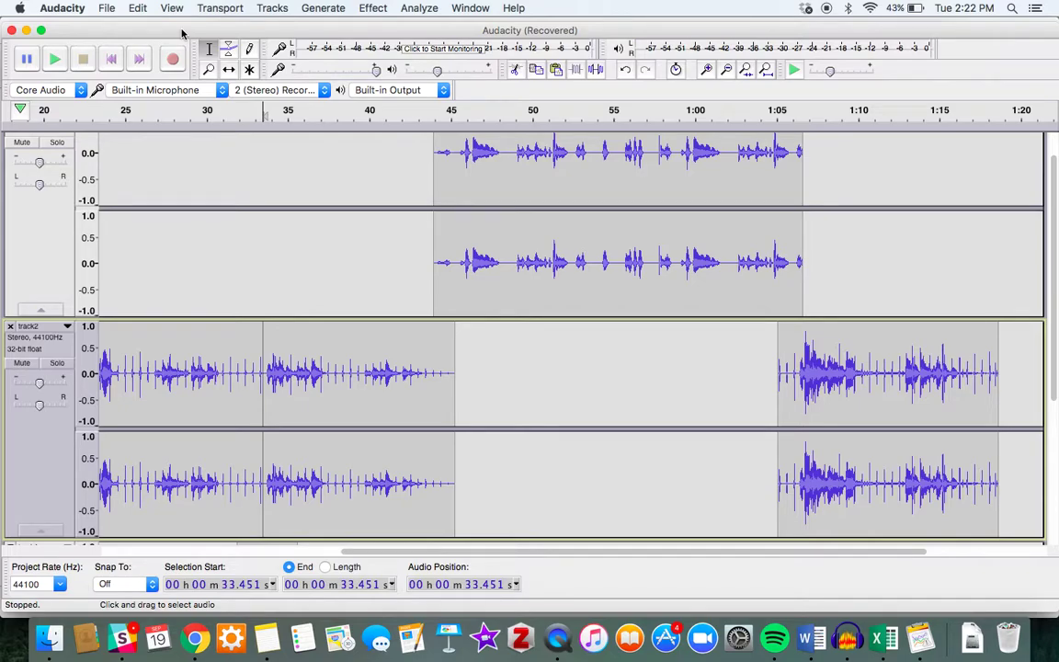